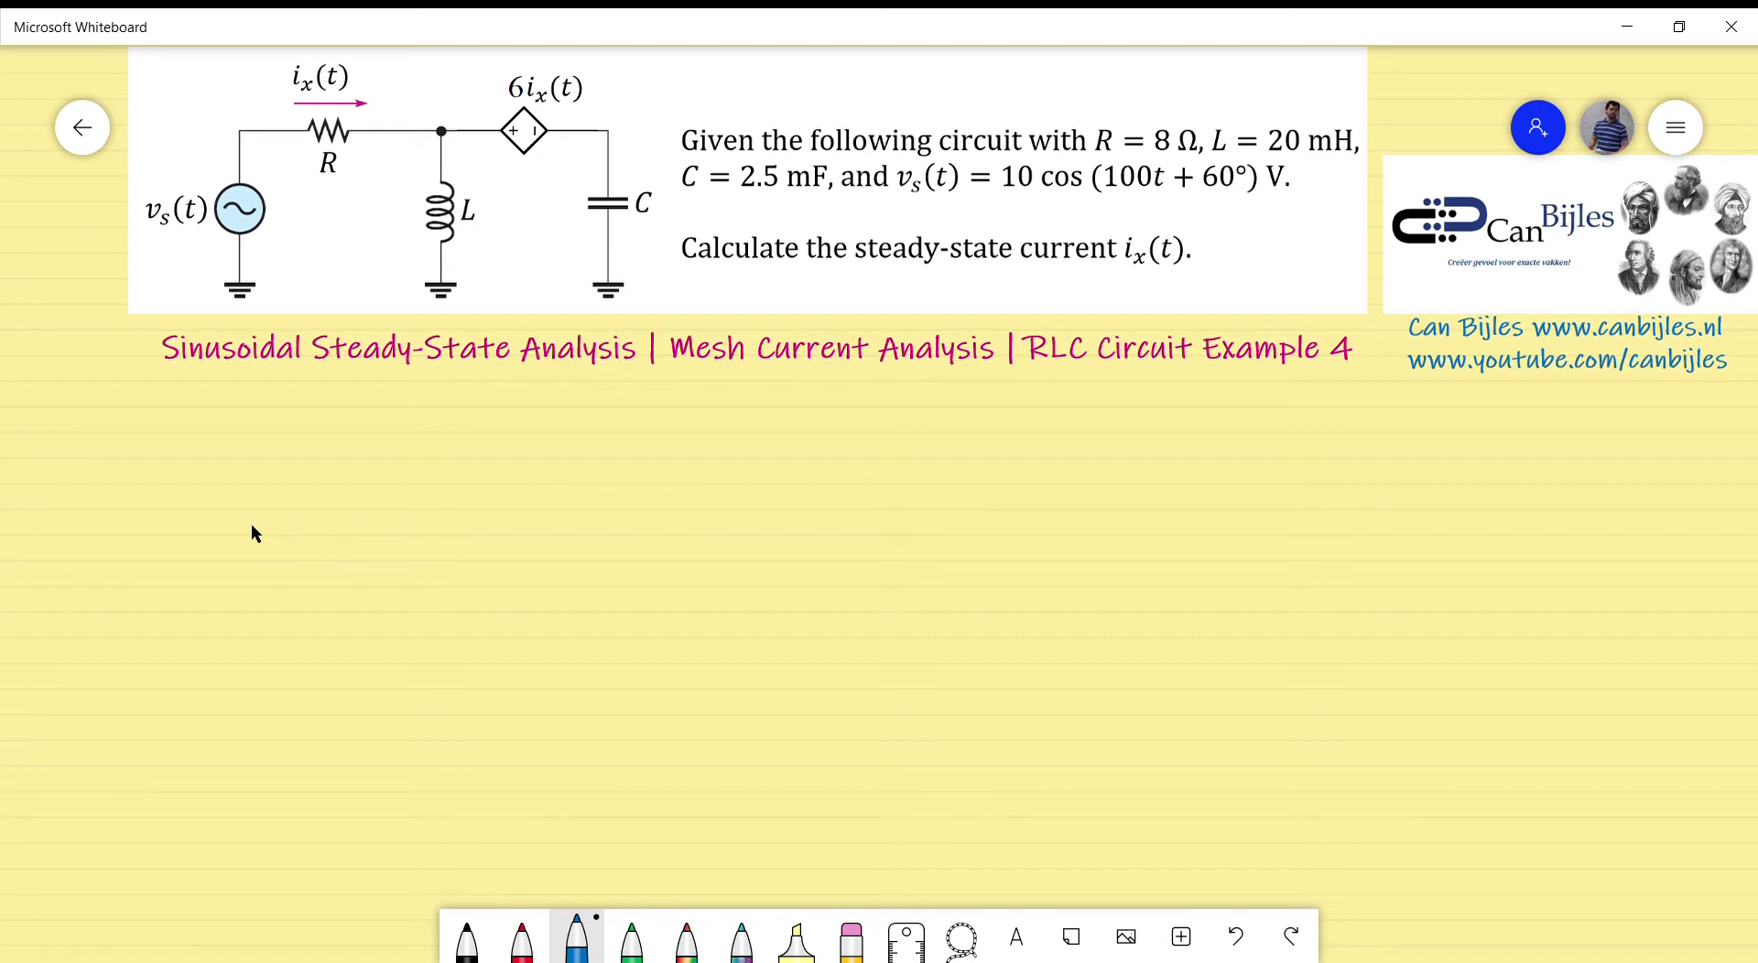
# Step: Handwrite the inductive reactance XL = ωL = 100·0.02 = 2Ω in blue
pyautogui.moveTo(27, 380)
pyautogui.mouseDown()
pyautogui.moveTo(53, 414)
pyautogui.moveTo(30, 417)
pyautogui.mouseUp()
pyautogui.moveTo(57, 402); pyautogui.dragTo(77, 419)
pyautogui.moveTo(83, 398); pyautogui.dragTo(173, 410)
pyautogui.moveTo(238, 388); pyautogui.dragTo(239, 403)
pyautogui.moveTo(255, 390); pyautogui.dragTo(273, 390)
pyautogui.moveTo(307, 383); pyautogui.dragTo(337, 387)
pyautogui.moveTo(349, 386); pyautogui.dragTo(370, 404)
pyautogui.moveTo(377, 394); pyautogui.dragTo(431, 405)
pyautogui.moveTo(435, 403); pyautogui.dragTo(469, 396)
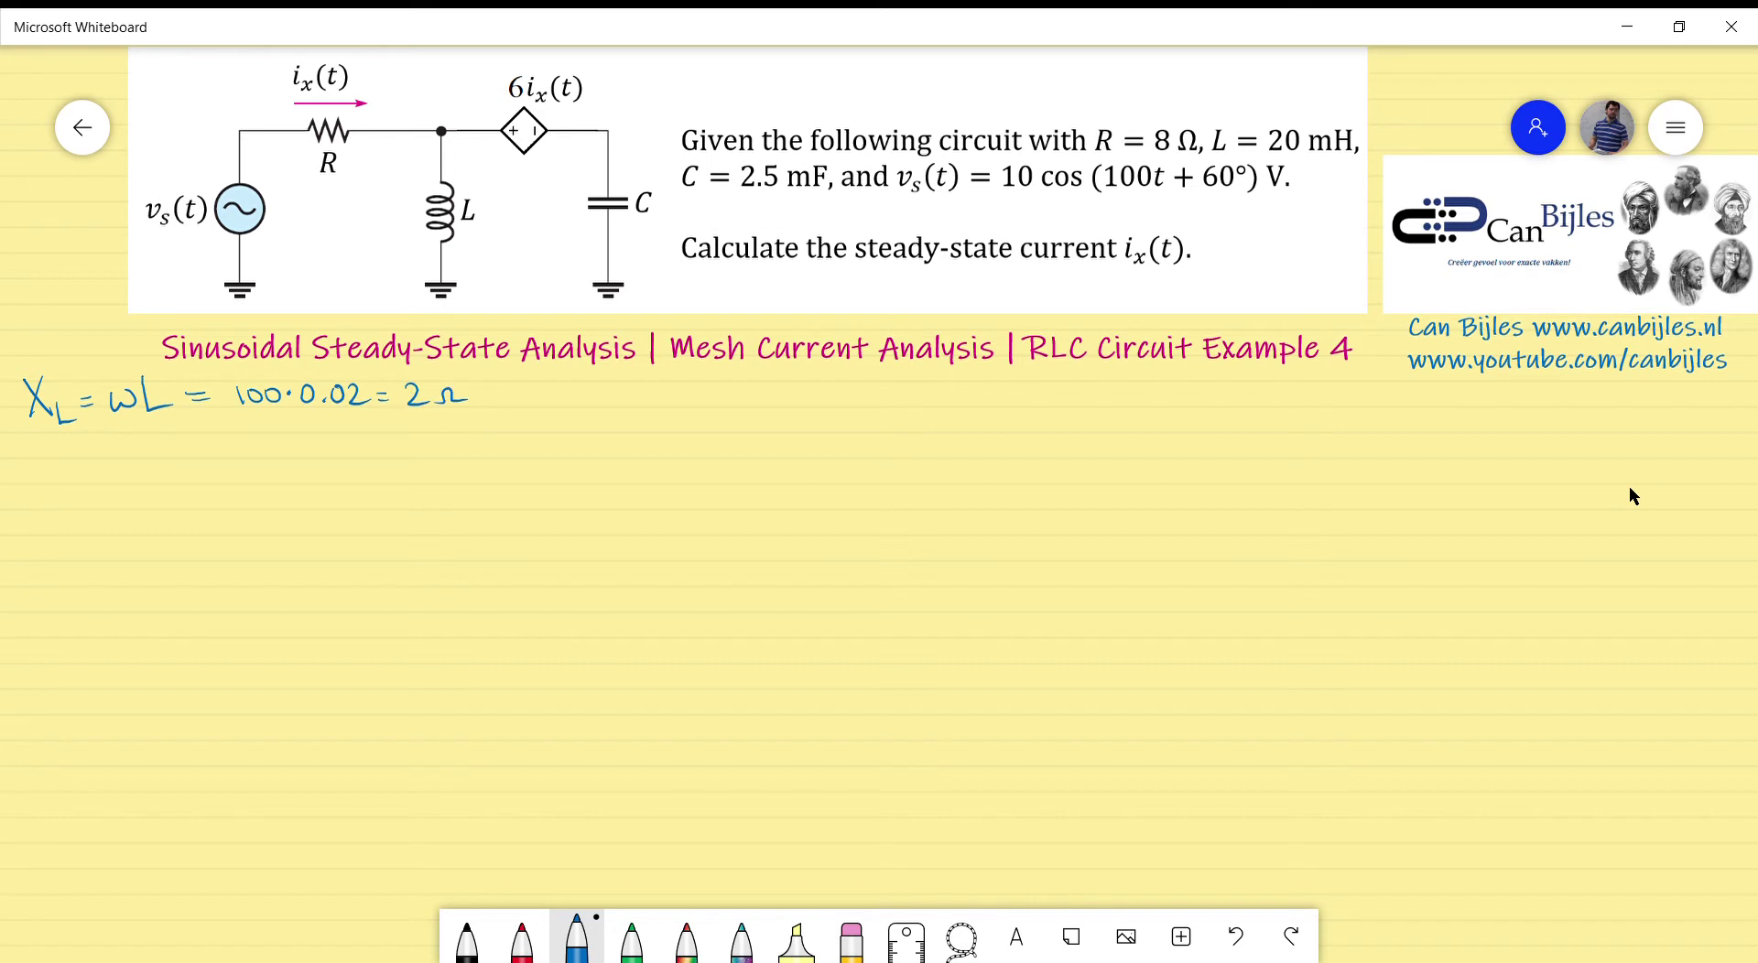
# Step: Write the capacitive reactance formula XC = 1/ωC = 4Ω, with 100 in the denominator
pyautogui.moveTo(36, 449); pyautogui.dragTo(62, 477)
pyautogui.moveTo(60, 449)
pyautogui.mouseDown()
pyautogui.moveTo(47, 477)
pyautogui.moveTo(89, 489)
pyautogui.moveTo(111, 464)
pyautogui.mouseUp()
pyautogui.moveTo(97, 474); pyautogui.dragTo(156, 471)
pyautogui.moveTo(162, 444)
pyautogui.mouseDown()
pyautogui.moveTo(165, 467)
pyautogui.moveTo(200, 469)
pyautogui.moveTo(179, 491)
pyautogui.moveTo(207, 505)
pyautogui.moveTo(246, 465)
pyautogui.mouseUp()
pyautogui.moveTo(226, 475); pyautogui.dragTo(378, 474)
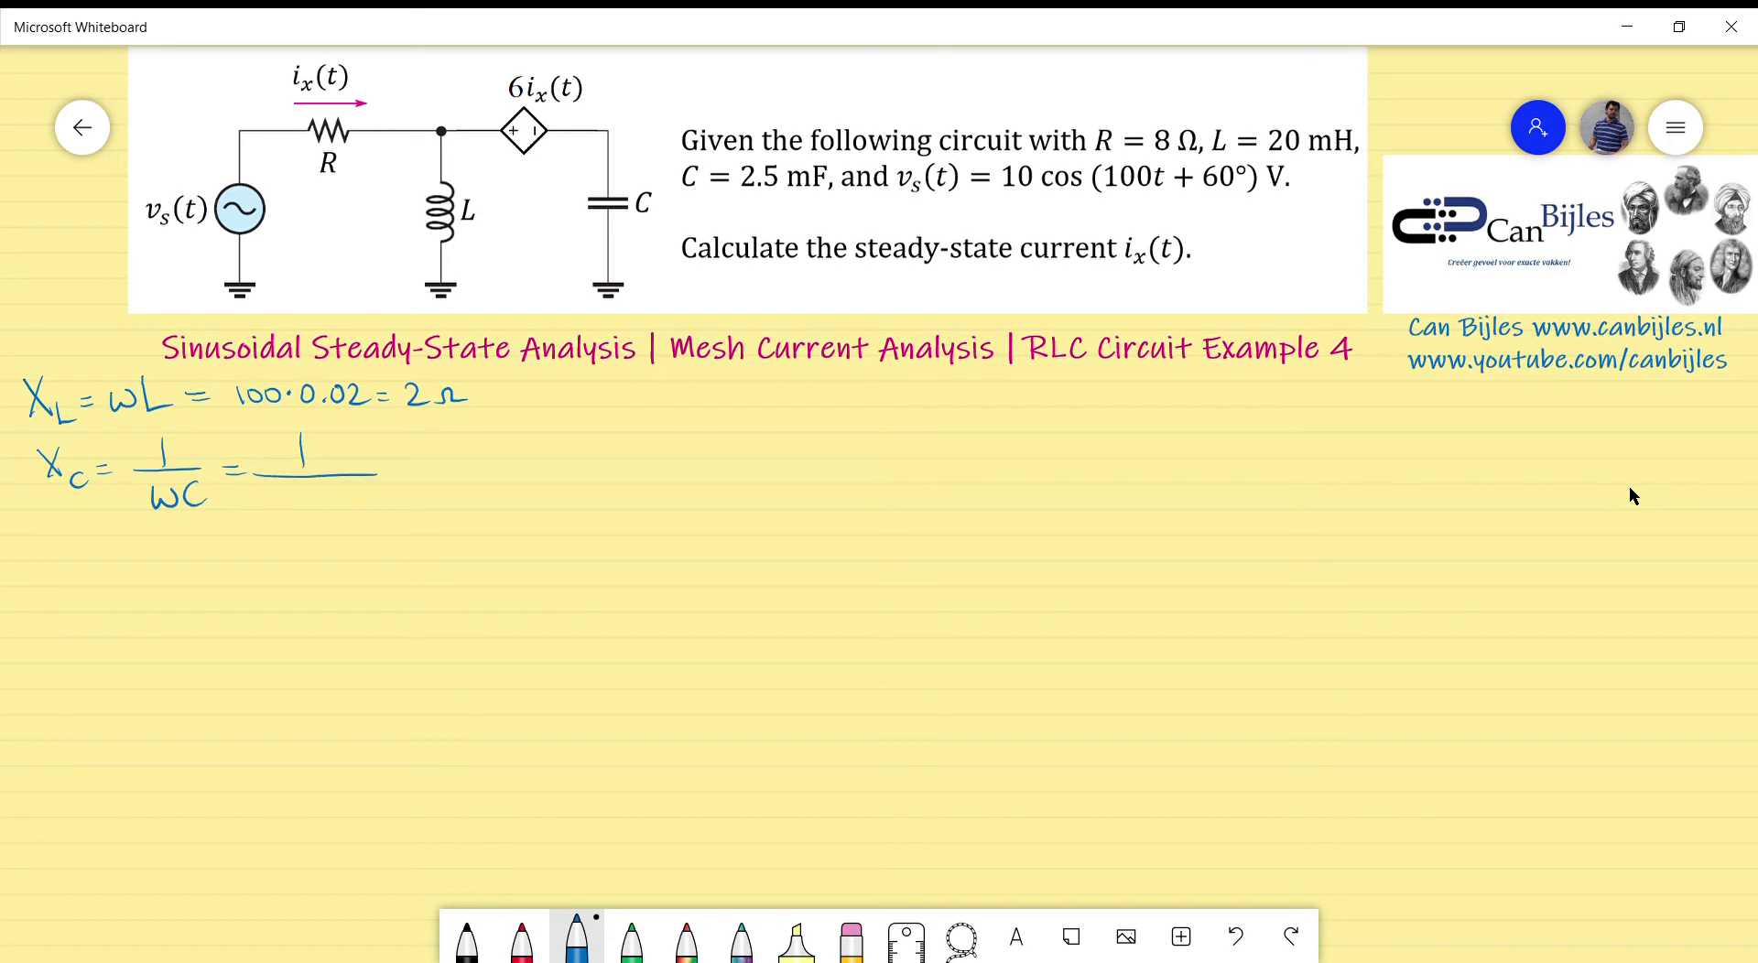
pyautogui.moveTo(262, 497); pyautogui.dragTo(264, 510)
pyautogui.moveTo(274, 500)
pyautogui.mouseDown()
pyautogui.moveTo(337, 513)
pyautogui.moveTo(412, 496)
pyautogui.moveTo(419, 475)
pyautogui.mouseUp()
pyautogui.moveTo(430, 473); pyautogui.dragTo(537, 474)
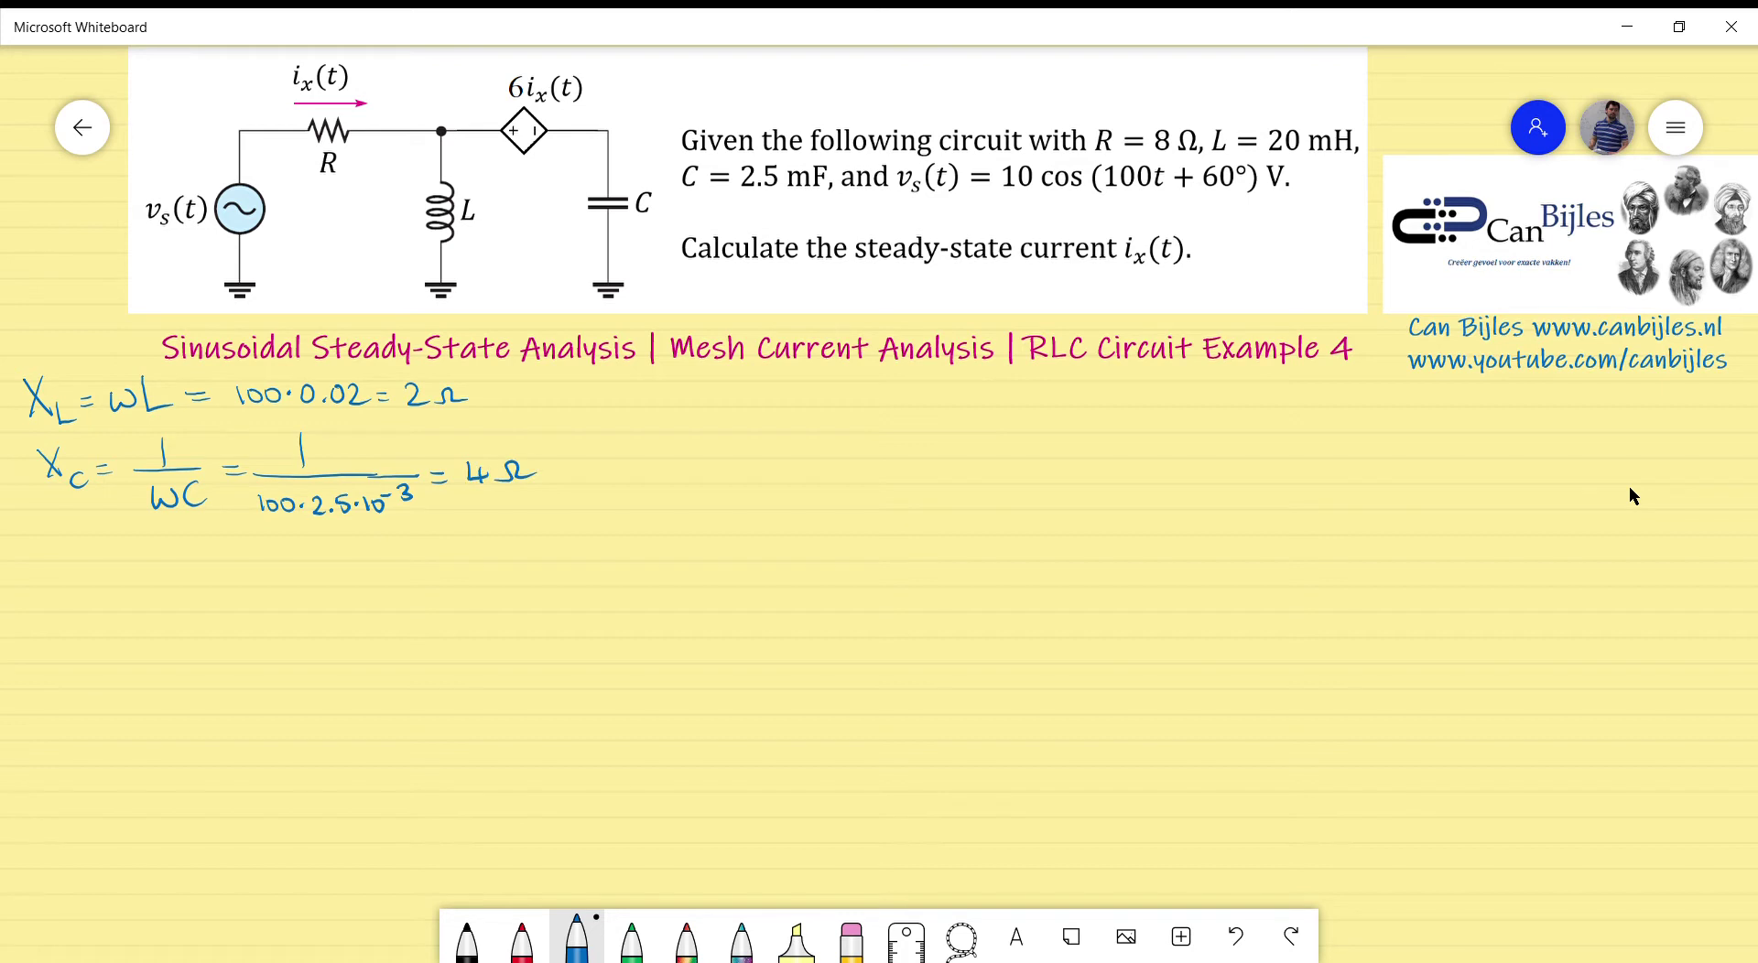
# Step: Write the source phasor Vs = 10∠60° V
pyautogui.moveTo(697, 395)
pyautogui.mouseDown()
pyautogui.moveTo(723, 394)
pyautogui.moveTo(730, 441)
pyautogui.moveTo(774, 412)
pyautogui.mouseUp()
pyautogui.moveTo(754, 418)
pyautogui.mouseDown()
pyautogui.moveTo(820, 398)
pyautogui.moveTo(888, 414)
pyautogui.mouseUp()
pyautogui.moveTo(914, 403)
pyautogui.mouseDown()
pyautogui.moveTo(907, 417)
pyautogui.moveTo(917, 403)
pyautogui.mouseUp()
pyautogui.moveTo(926, 388); pyautogui.dragTo(976, 389)
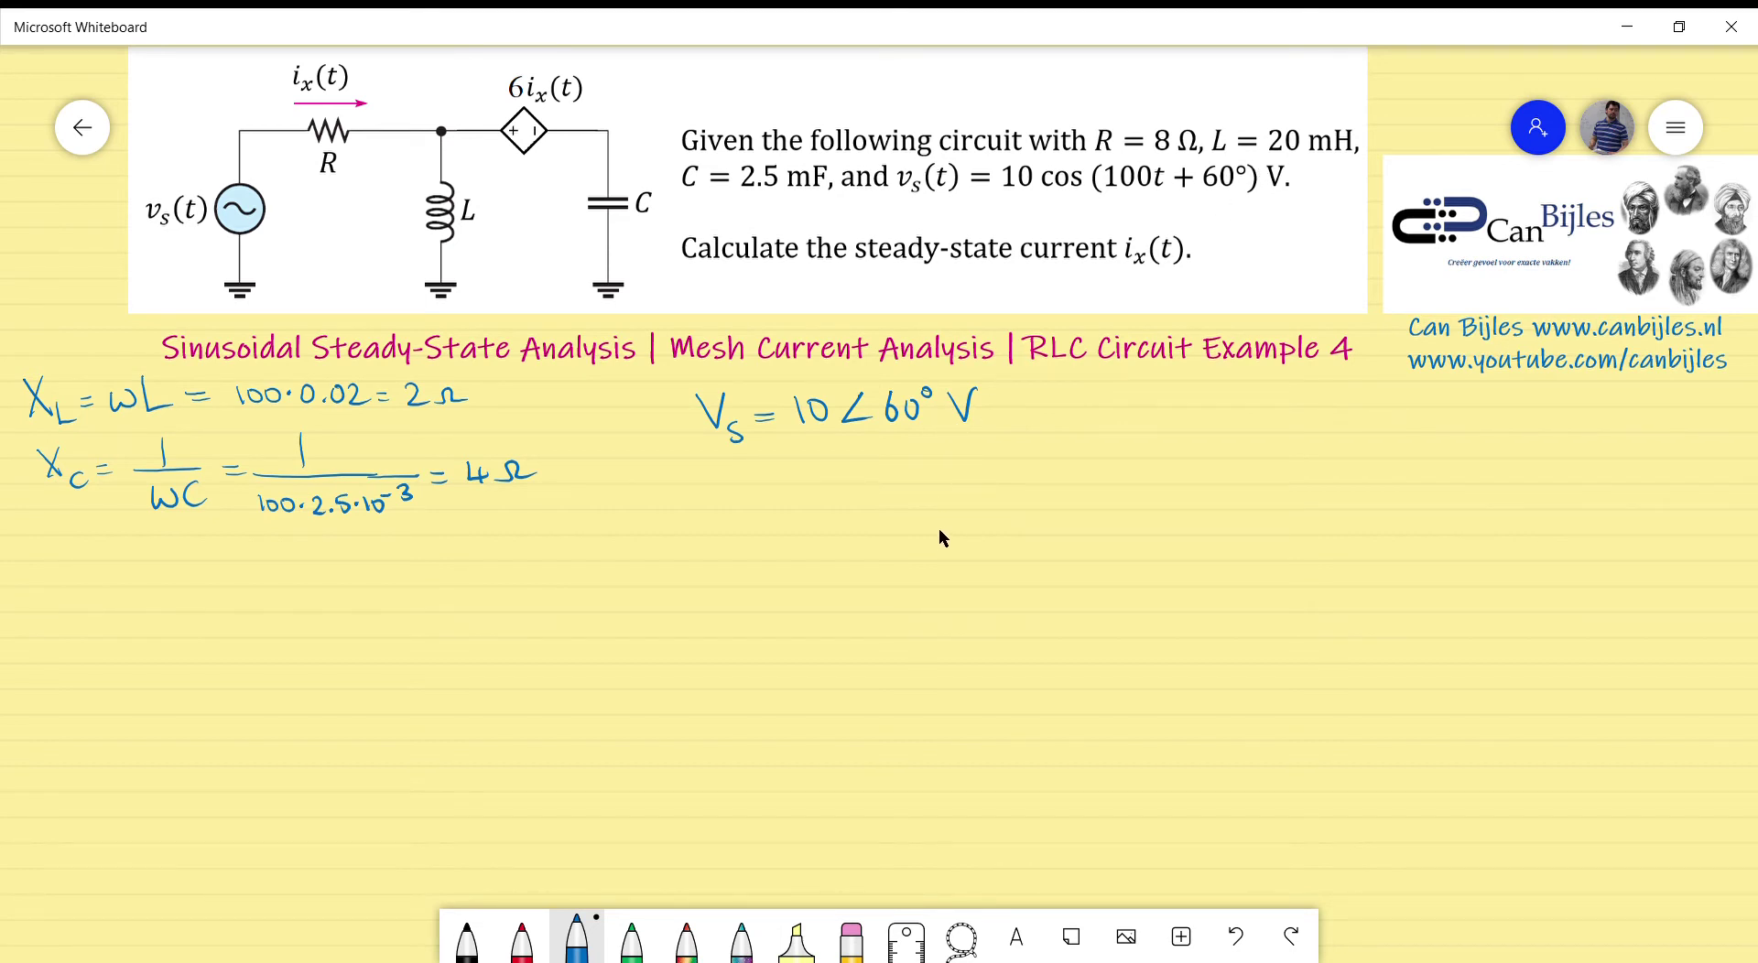
# Step: In red, draw clockwise mesh loops labelled I1 (left mesh) and I2 (right mesh)
pyautogui.click(522, 939)
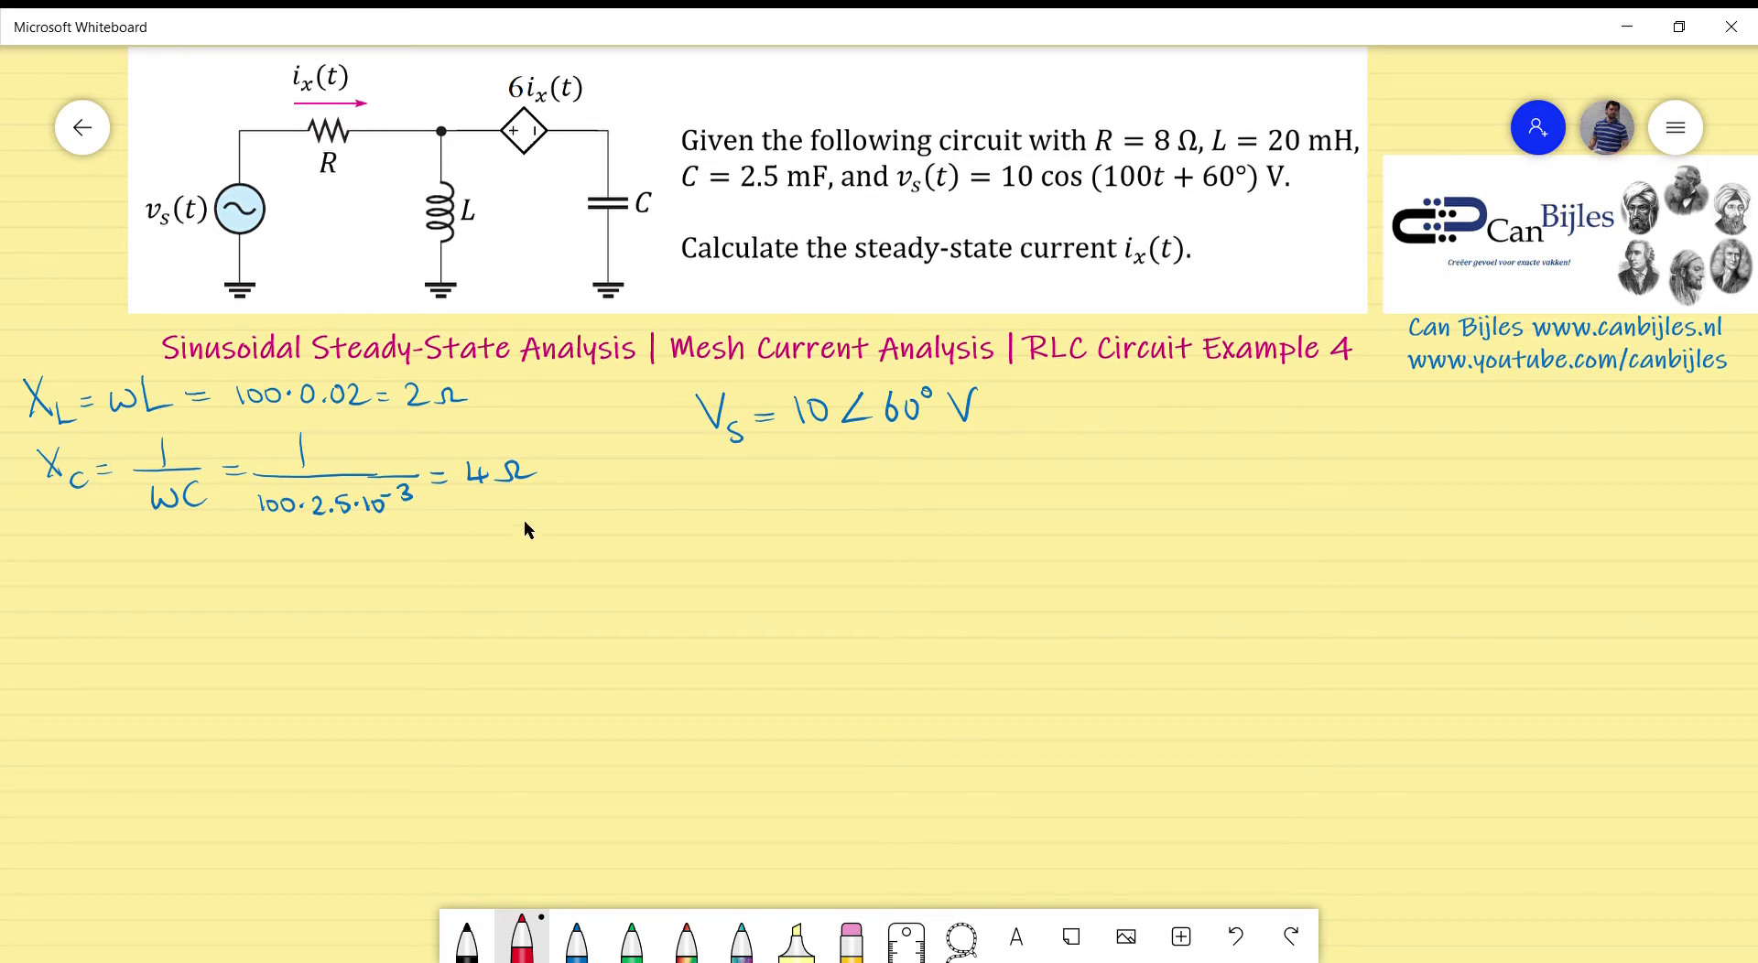
pyautogui.moveTo(355, 278)
pyautogui.mouseDown()
pyautogui.moveTo(295, 271)
pyautogui.moveTo(291, 219)
pyautogui.moveTo(355, 191)
pyautogui.moveTo(398, 222)
pyautogui.moveTo(395, 264)
pyautogui.moveTo(404, 237)
pyautogui.moveTo(333, 255)
pyautogui.mouseUp()
pyautogui.moveTo(322, 256); pyautogui.dragTo(348, 260)
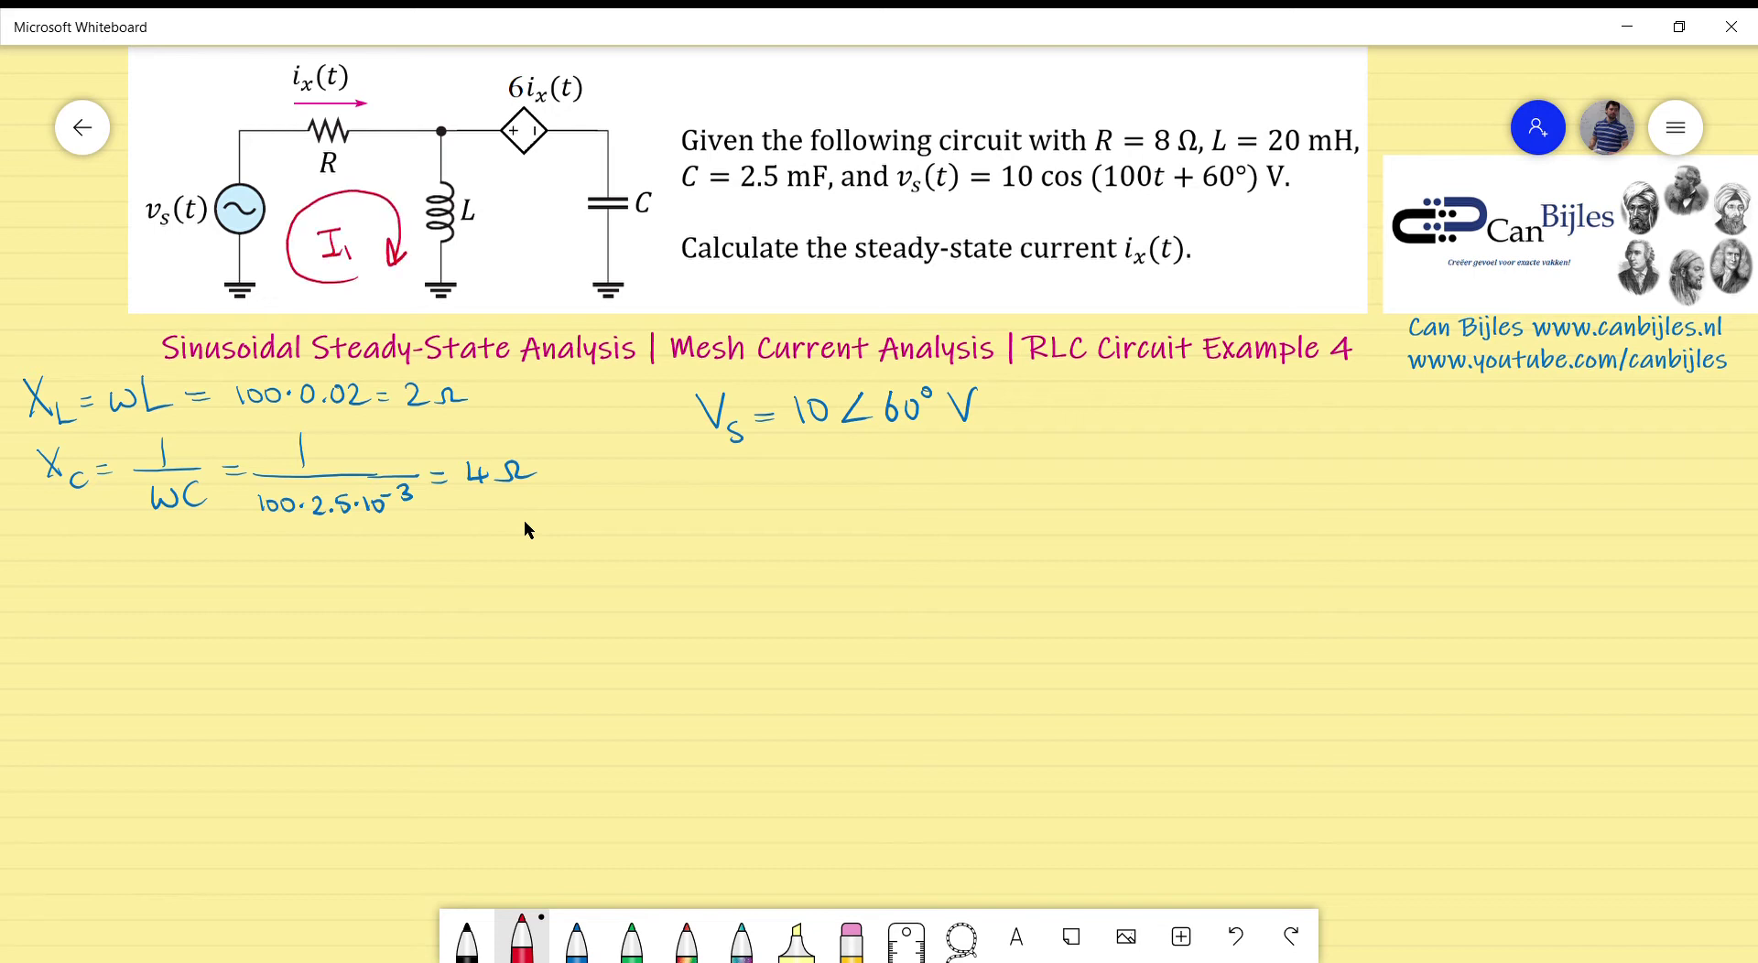
pyautogui.moveTo(548, 266)
pyautogui.mouseDown()
pyautogui.moveTo(484, 240)
pyautogui.moveTo(498, 194)
pyautogui.moveTo(549, 192)
pyautogui.moveTo(553, 245)
pyautogui.mouseUp()
pyautogui.moveTo(552, 246)
pyautogui.mouseDown()
pyautogui.moveTo(567, 231)
pyautogui.moveTo(522, 216)
pyautogui.mouseUp()
pyautogui.moveTo(510, 218); pyautogui.dragTo(527, 241)
pyautogui.moveTo(527, 229); pyautogui.dragTo(549, 242)
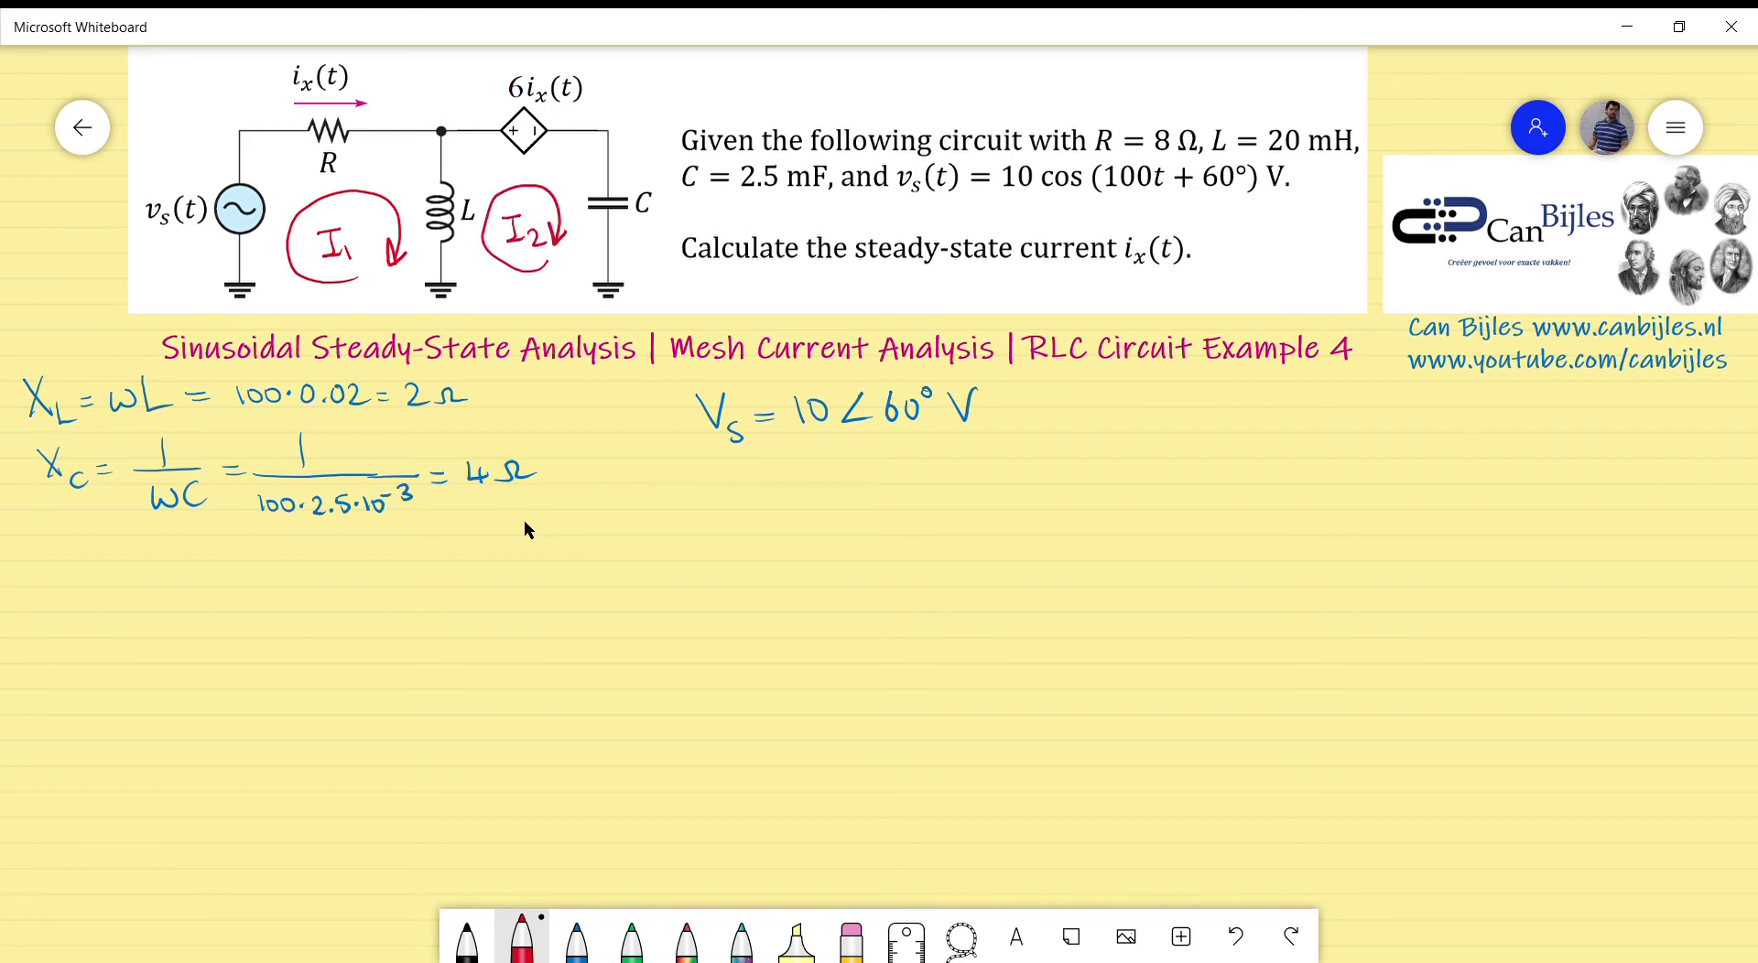
# Step: Switch to black ink and write 'Mesh' below the reactances
pyautogui.click(466, 939)
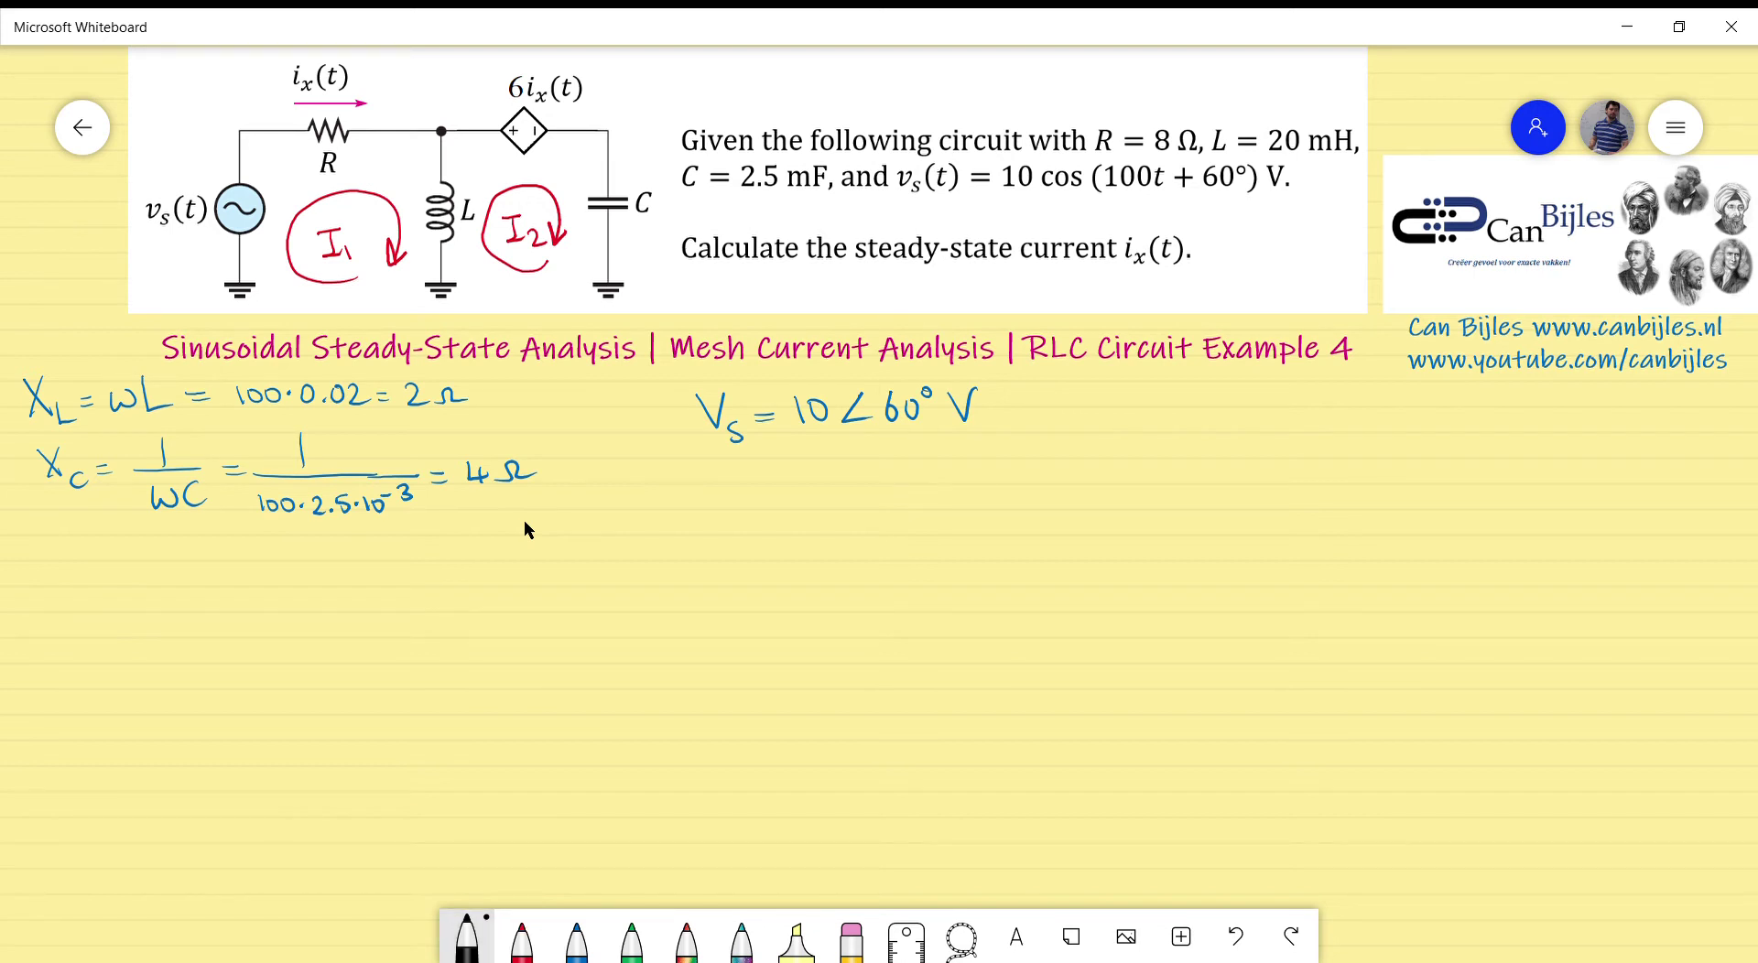
pyautogui.moveTo(38, 542); pyautogui.dragTo(74, 572)
pyautogui.moveTo(89, 553)
pyautogui.mouseDown()
pyautogui.moveTo(73, 571)
pyautogui.moveTo(157, 579)
pyautogui.mouseUp()
# Step: Add a colon after 'Mesh 1' and underline the heading
pyautogui.click(165, 562)
pyautogui.click(166, 573)
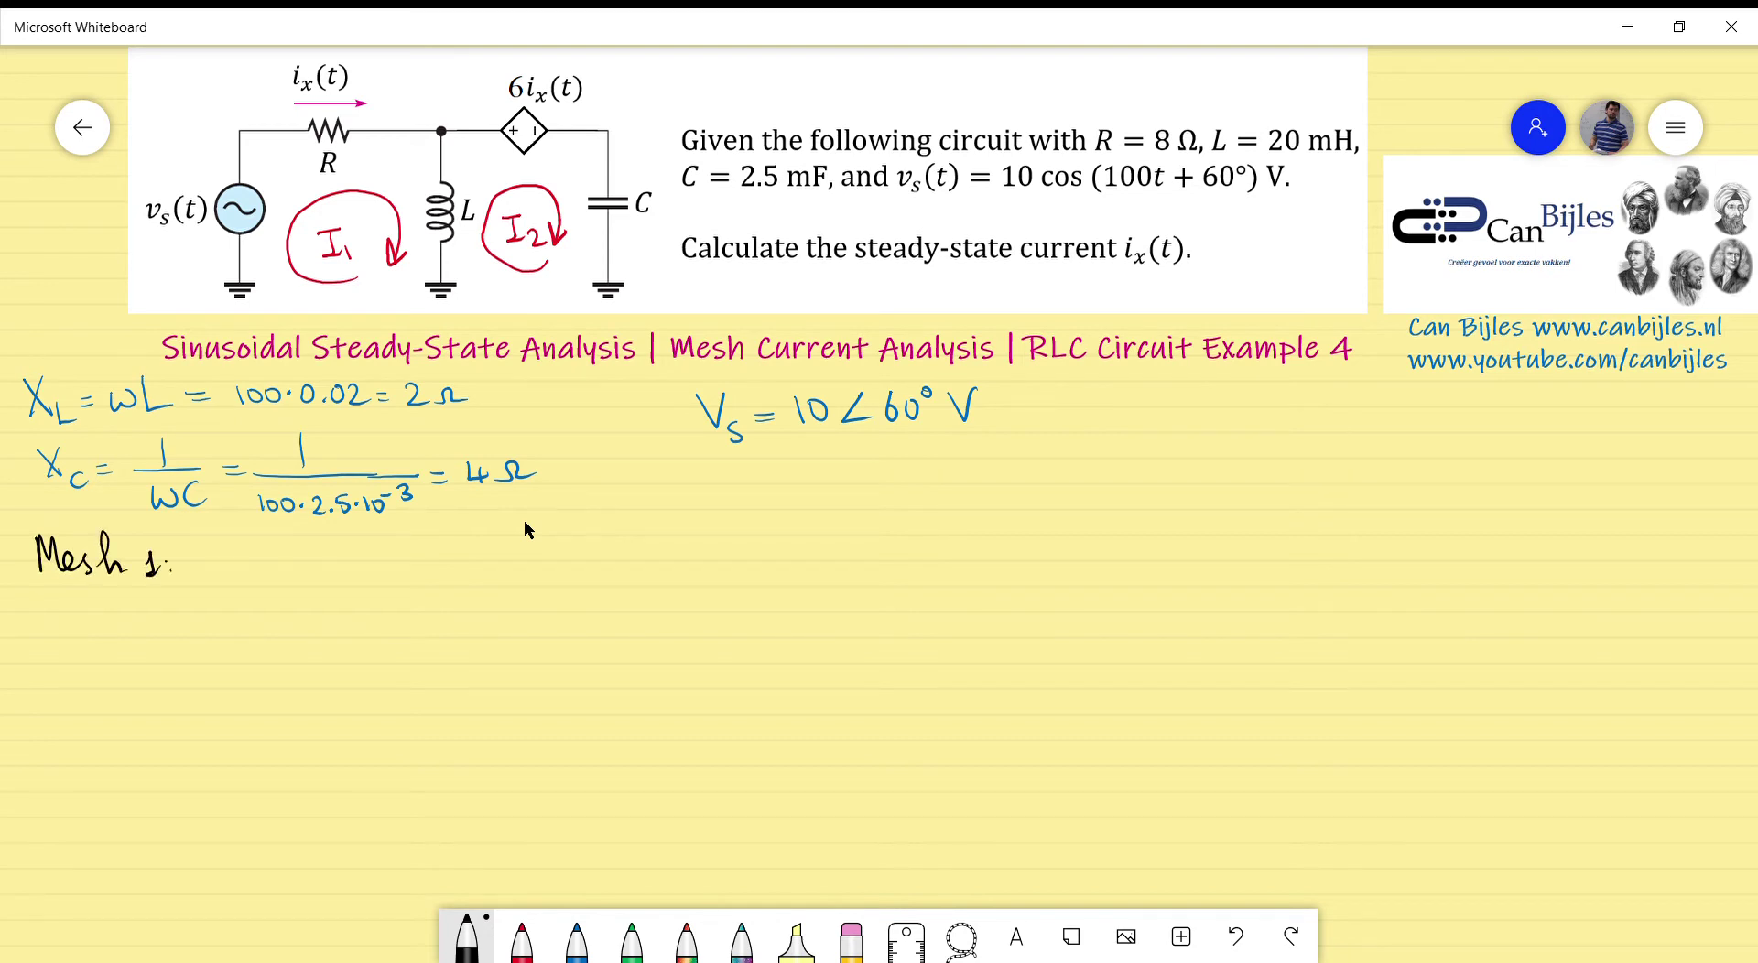
pyautogui.moveTo(32, 586); pyautogui.dragTo(162, 581)
# Step: Write the first term (R+jXL)I1 of the Mesh 1 equation
pyautogui.moveTo(237, 549); pyautogui.dragTo(239, 578)
pyautogui.moveTo(238, 550)
pyautogui.mouseDown()
pyautogui.moveTo(262, 580)
pyautogui.moveTo(286, 567)
pyautogui.moveTo(279, 584)
pyautogui.mouseUp()
pyautogui.moveTo(295, 565); pyautogui.dragTo(302, 611)
pyautogui.moveTo(309, 552)
pyautogui.mouseDown()
pyautogui.moveTo(316, 584)
pyautogui.moveTo(361, 608)
pyautogui.mouseUp()
pyautogui.moveTo(247, 535); pyautogui.dragTo(248, 594)
pyautogui.moveTo(373, 549)
pyautogui.mouseDown()
pyautogui.moveTo(395, 548)
pyautogui.moveTo(385, 574)
pyautogui.mouseUp()
pyautogui.moveTo(377, 577); pyautogui.dragTo(407, 592)
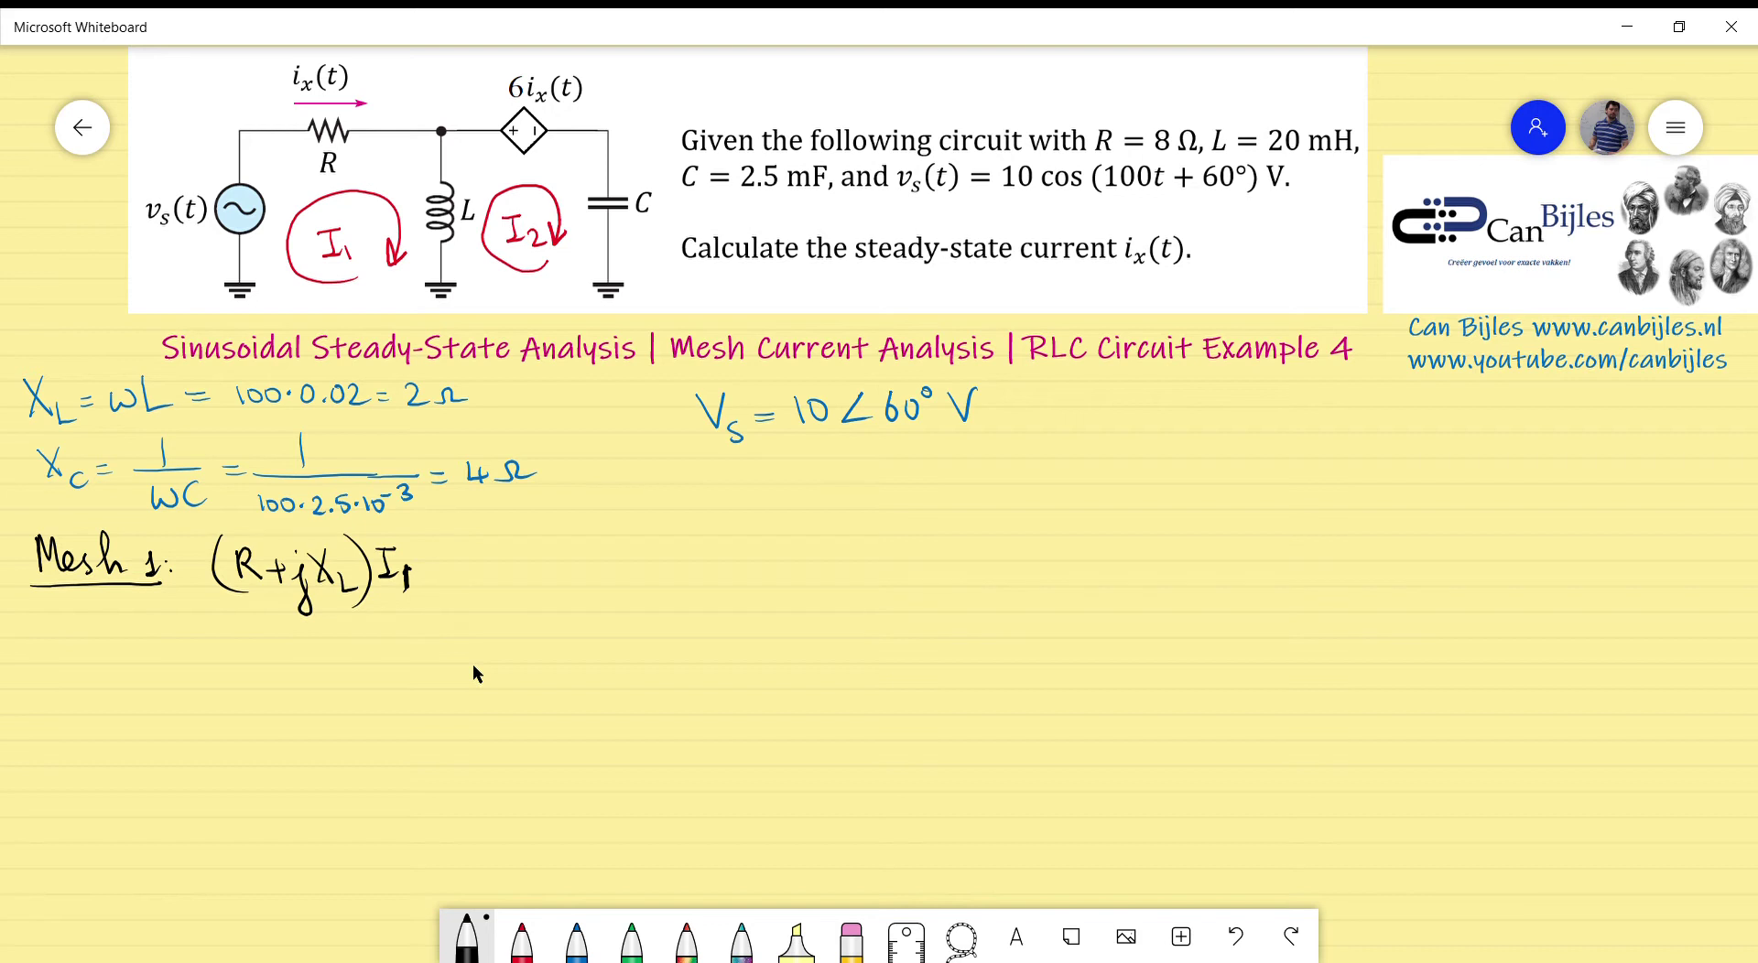
# Step: Complete the equation with − jXL I2 = Vs
pyautogui.moveTo(427, 565)
pyautogui.mouseDown()
pyautogui.moveTo(480, 573)
pyautogui.moveTo(474, 606)
pyautogui.mouseUp()
pyautogui.moveTo(482, 540); pyautogui.dragTo(512, 579)
pyautogui.moveTo(508, 536); pyautogui.dragTo(490, 582)
pyautogui.moveTo(519, 567)
pyautogui.mouseDown()
pyautogui.moveTo(538, 592)
pyautogui.moveTo(557, 543)
pyautogui.moveTo(547, 578)
pyautogui.mouseUp()
pyautogui.moveTo(545, 578)
pyautogui.mouseDown()
pyautogui.moveTo(583, 592)
pyautogui.moveTo(606, 559)
pyautogui.mouseUp()
pyautogui.moveTo(590, 568)
pyautogui.mouseDown()
pyautogui.moveTo(650, 535)
pyautogui.moveTo(655, 586)
pyautogui.mouseUp()
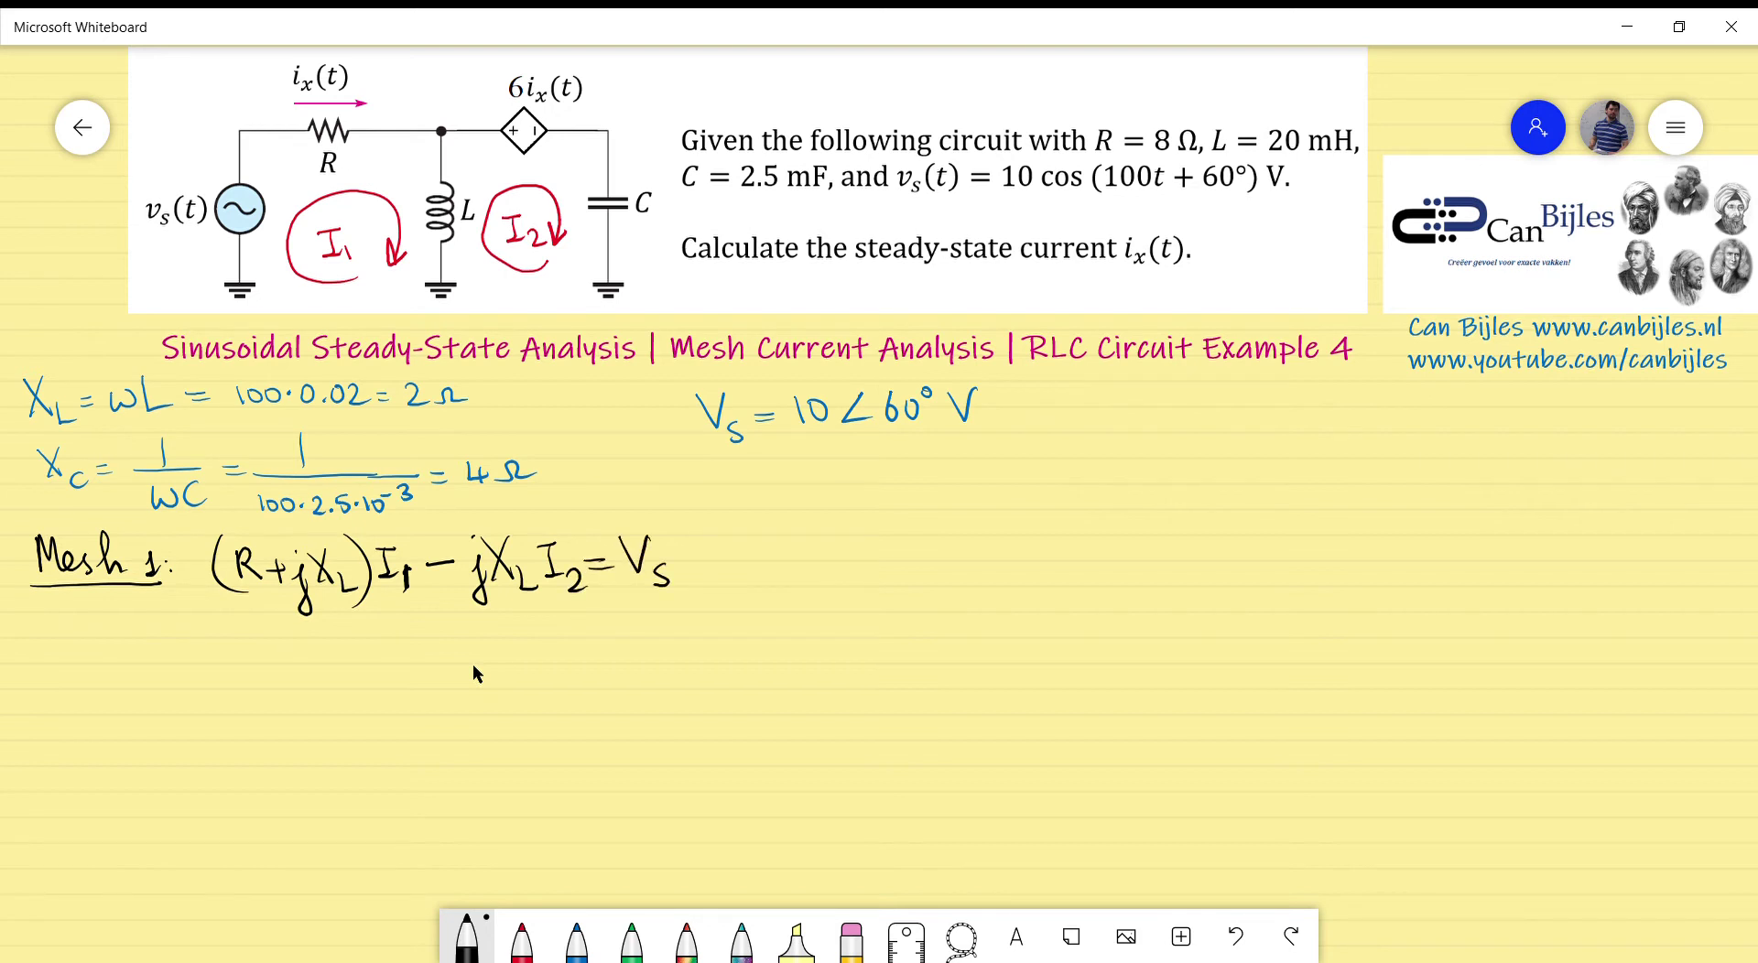